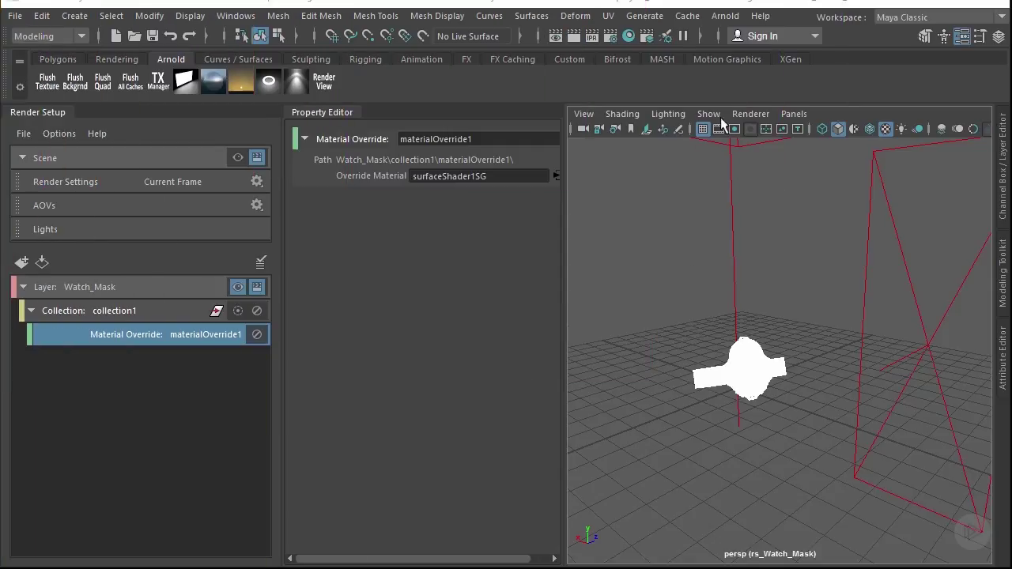
Step: Collapse Watch_Mask, add a render layer renamed 'Occlusion', and toggle its visibility on
click(23, 287)
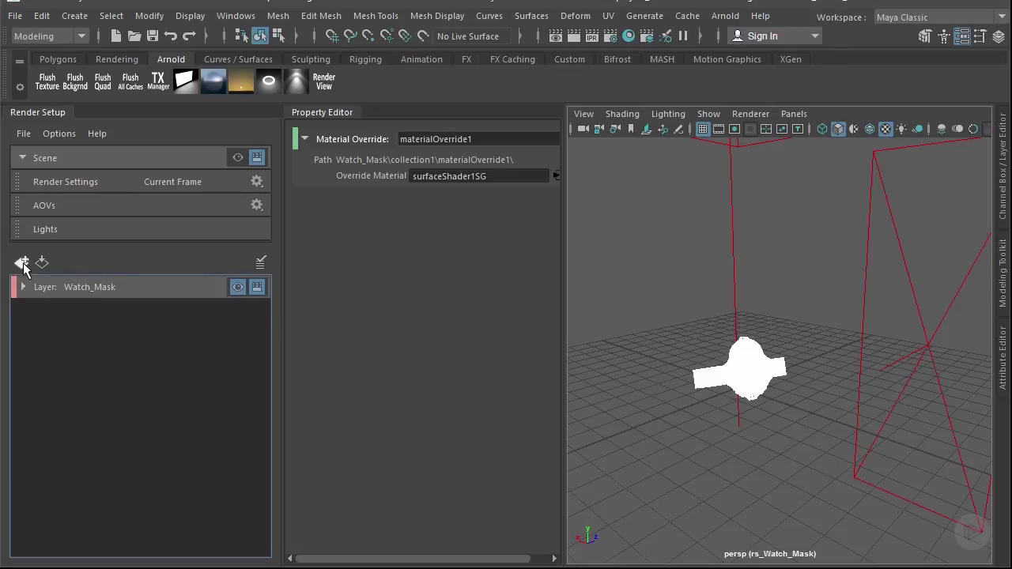
click(22, 262)
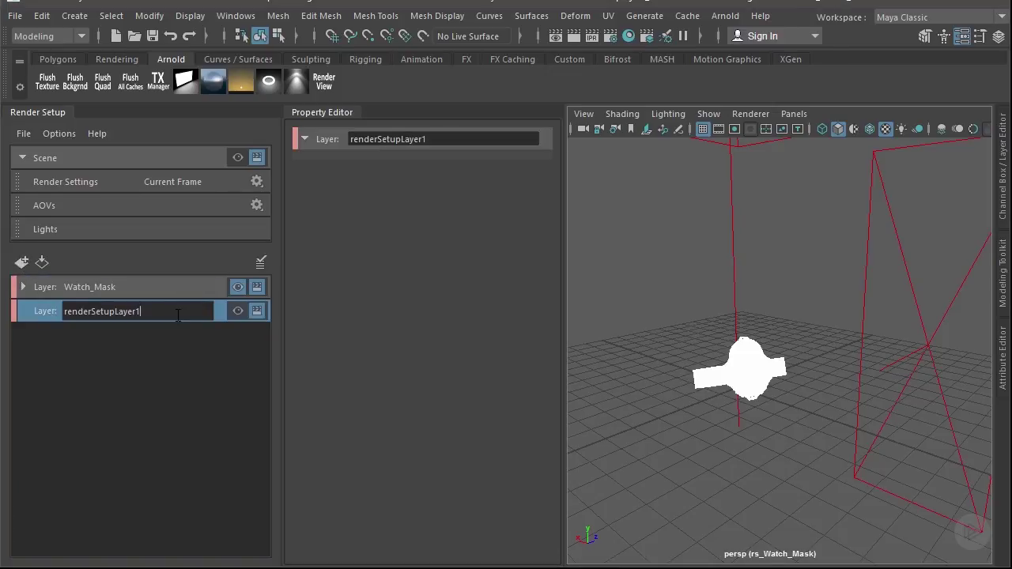
double_click(128, 312)
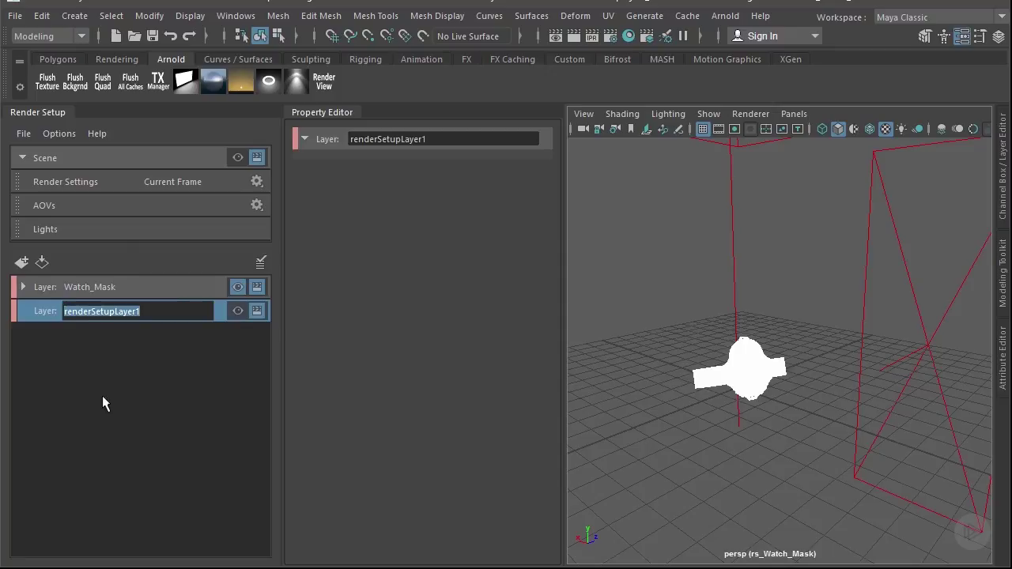
text(Occl)
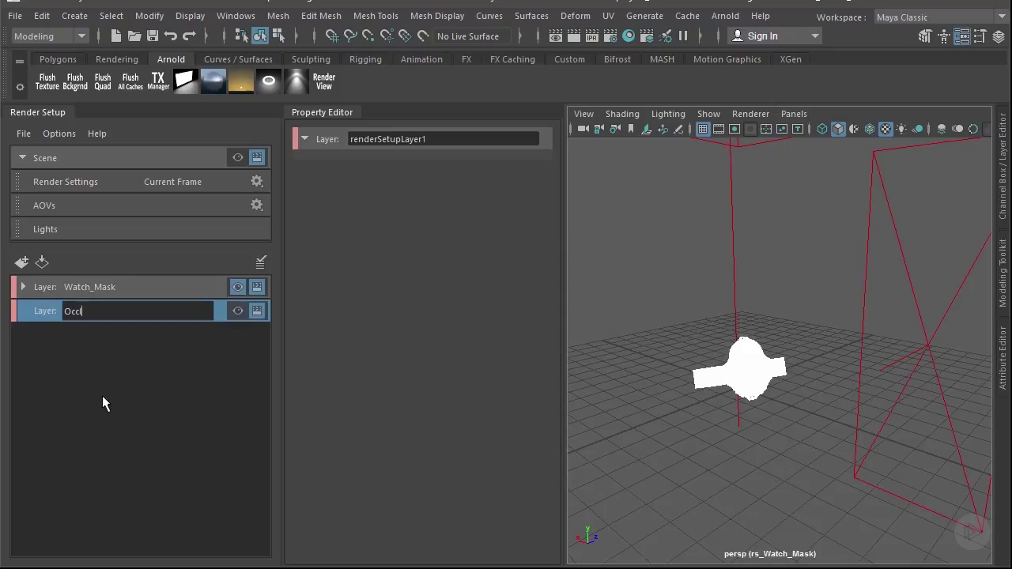
text(usion)
key(Return)
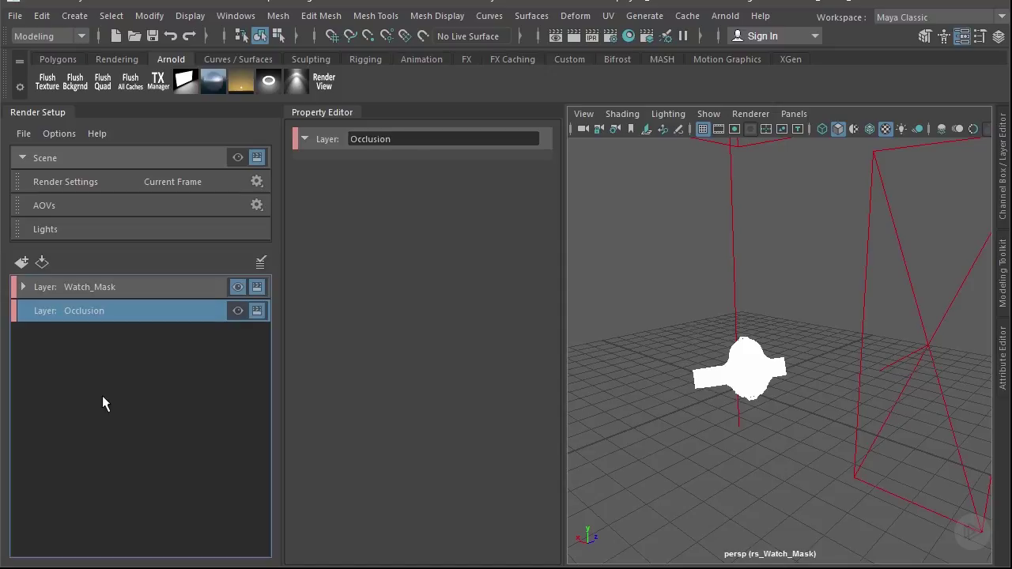
click(238, 311)
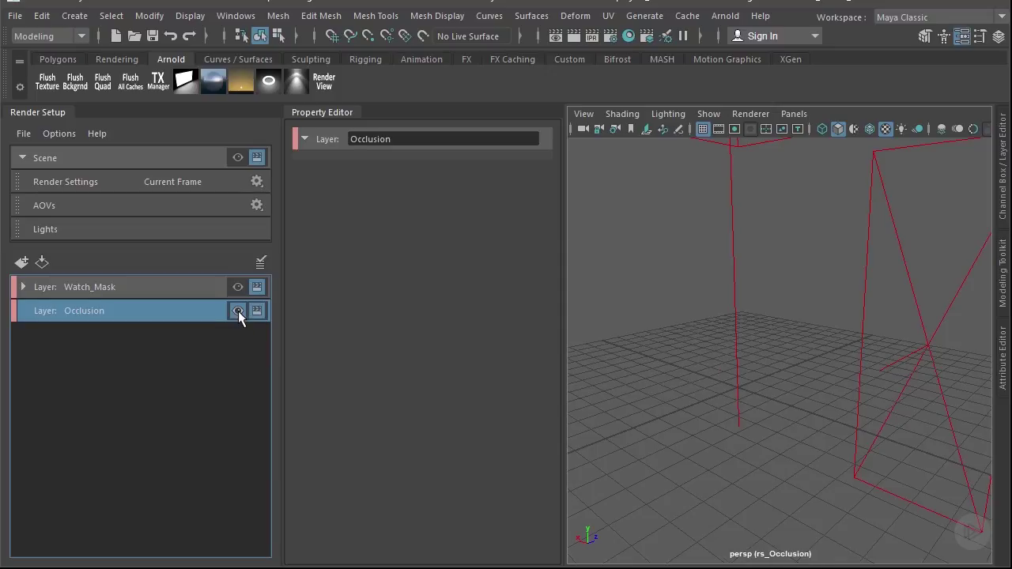
key(a)
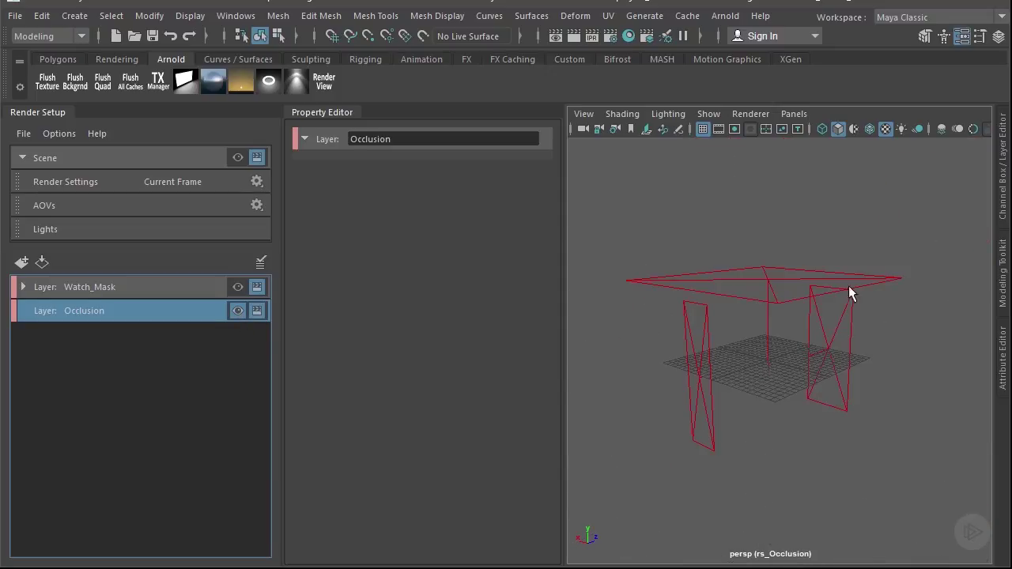
alt+right_drag(809, 349, 838, 412)
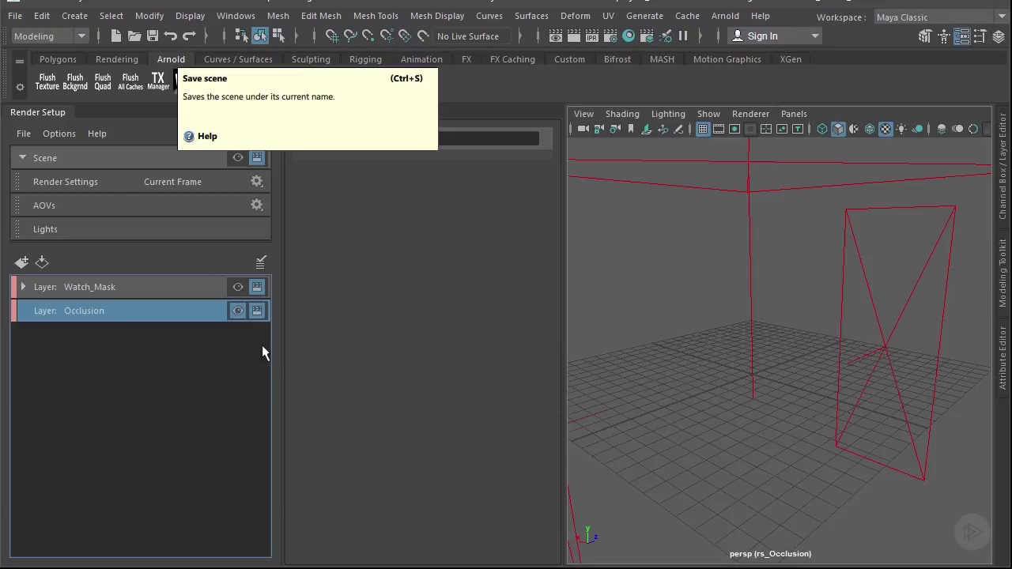
click(174, 366)
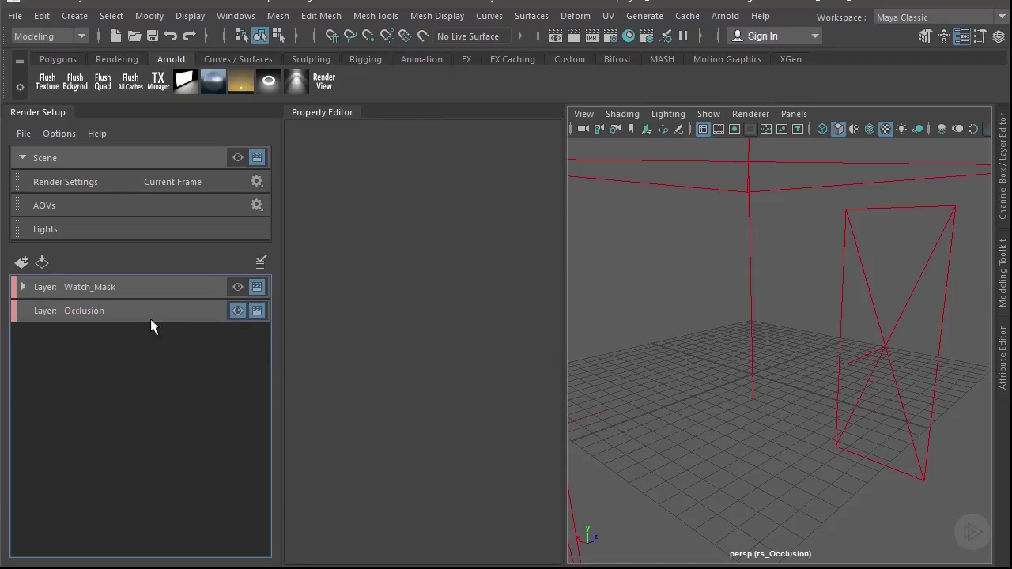
click(99, 311)
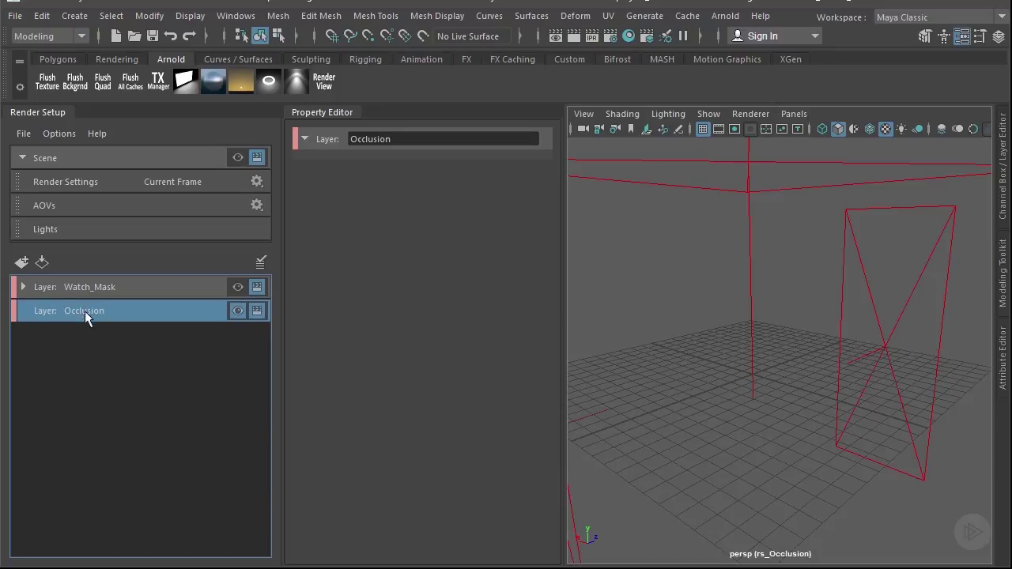
Step: Create collection2 under the Occlusion layer and show its properties in a widened Property Editor
right_click(100, 312)
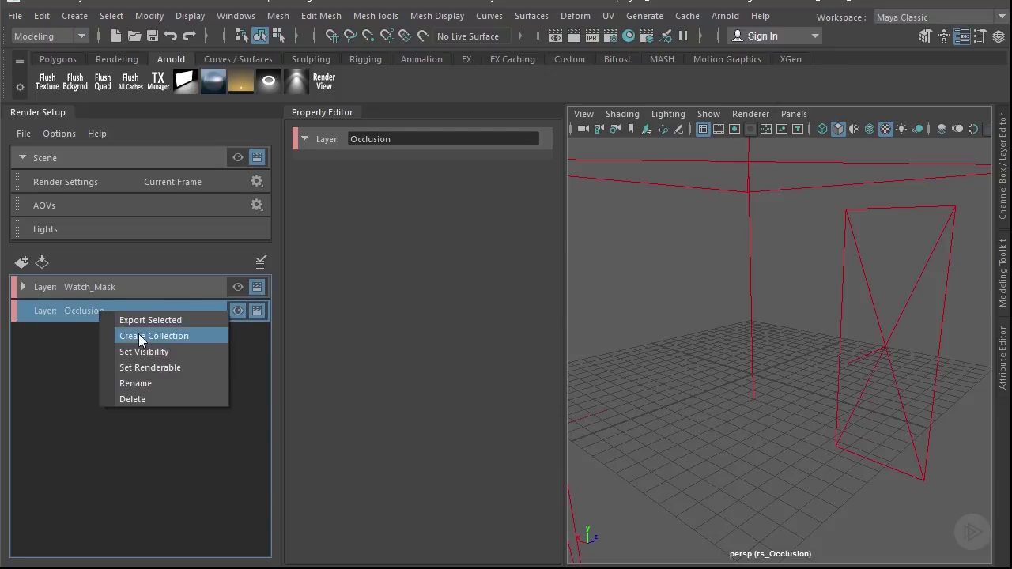
click(138, 336)
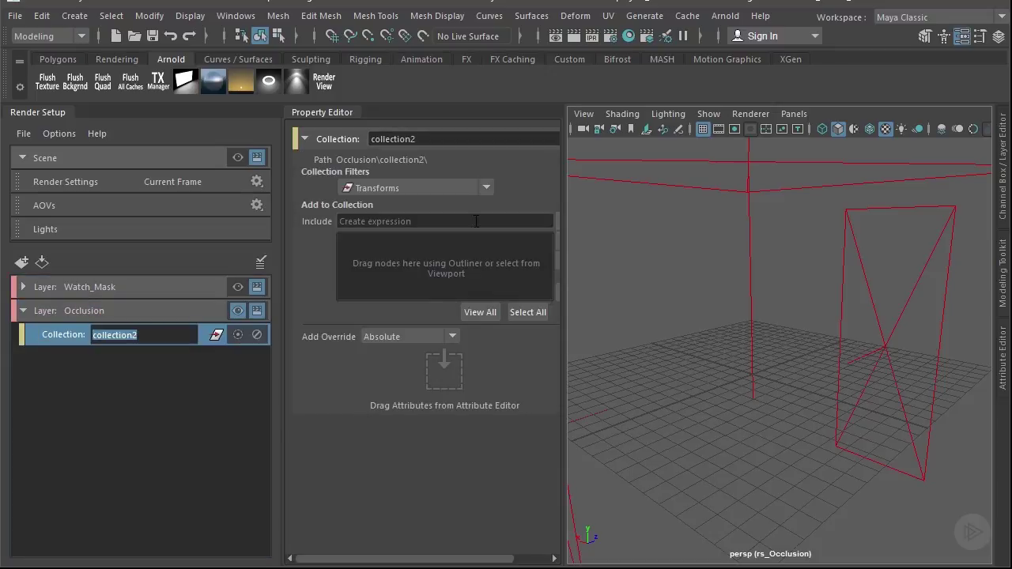
click(240, 406)
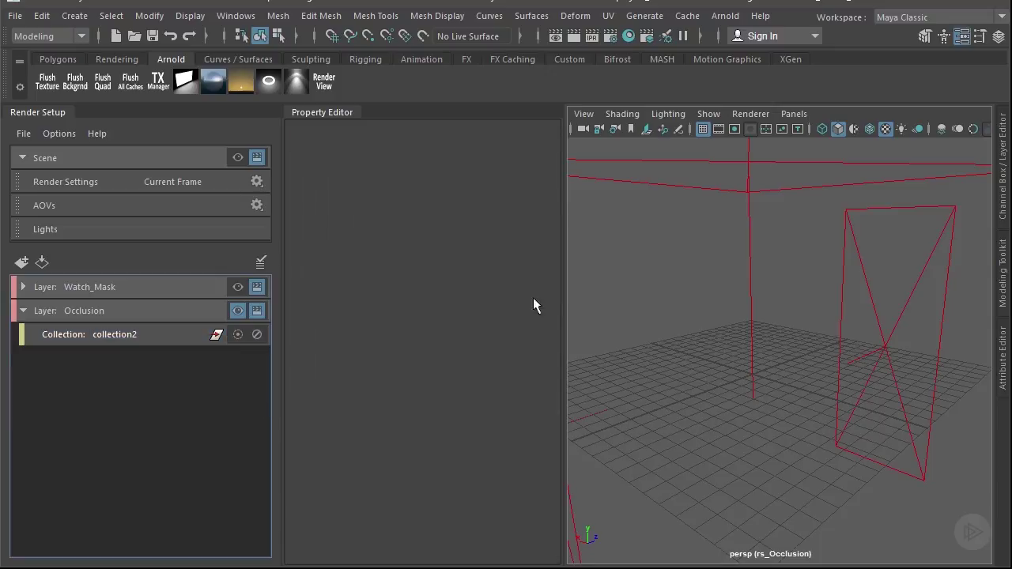
click(192, 332)
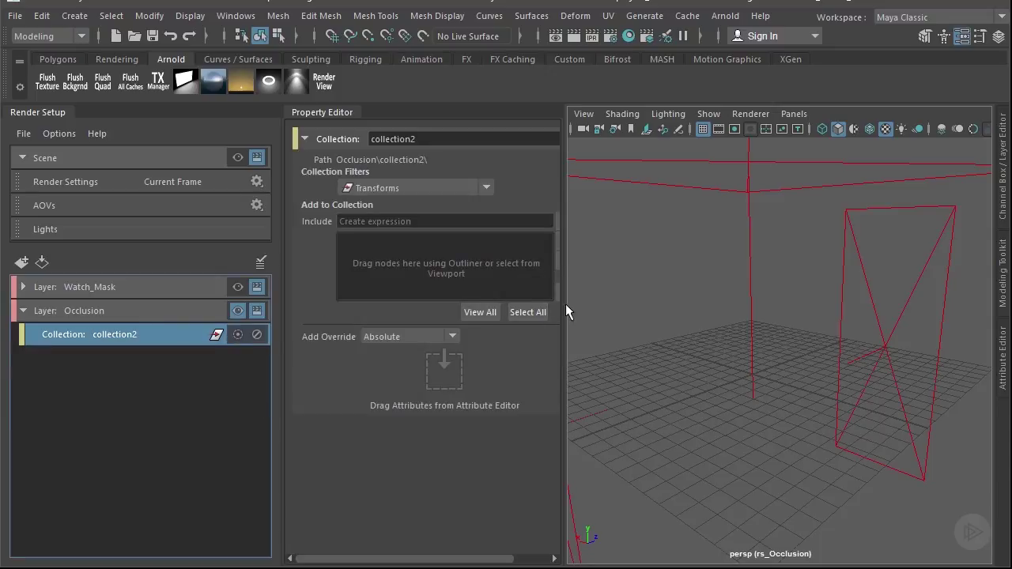
drag(564, 308, 609, 317)
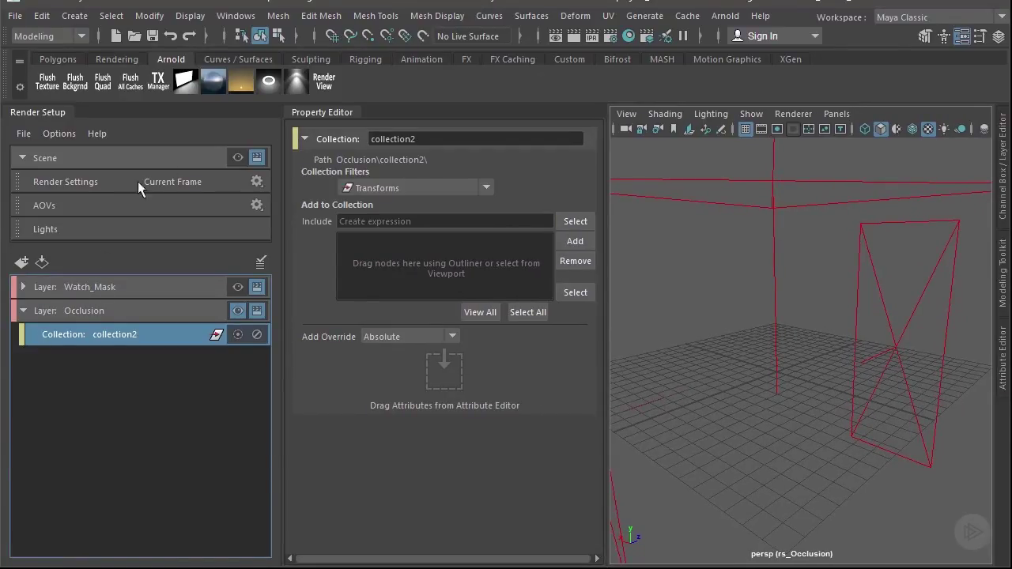
Step: Show the master scene and hide the Watch_Glass_Layer and Lights_Camera_Layer display layers
click(237, 158)
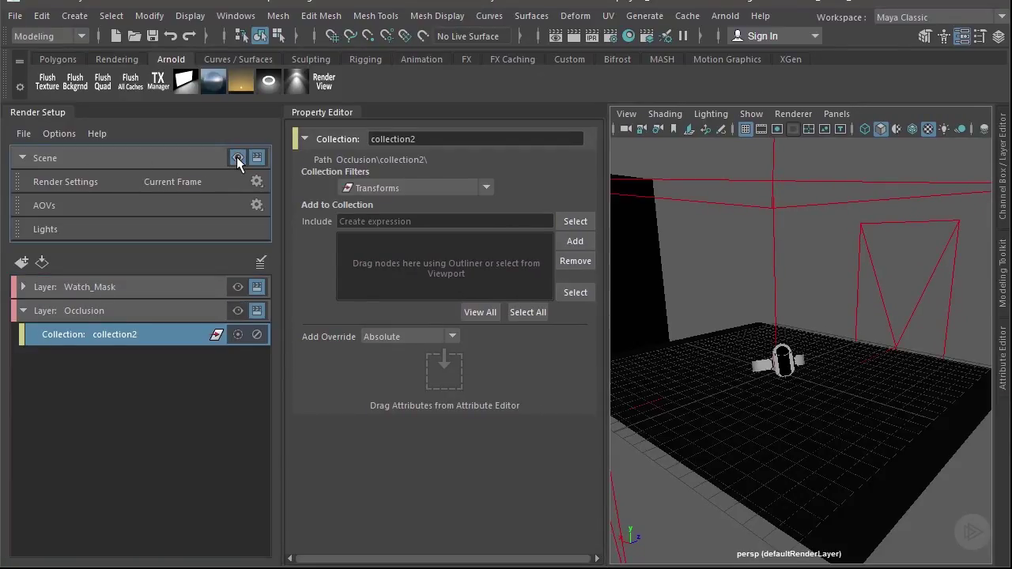
click(1006, 182)
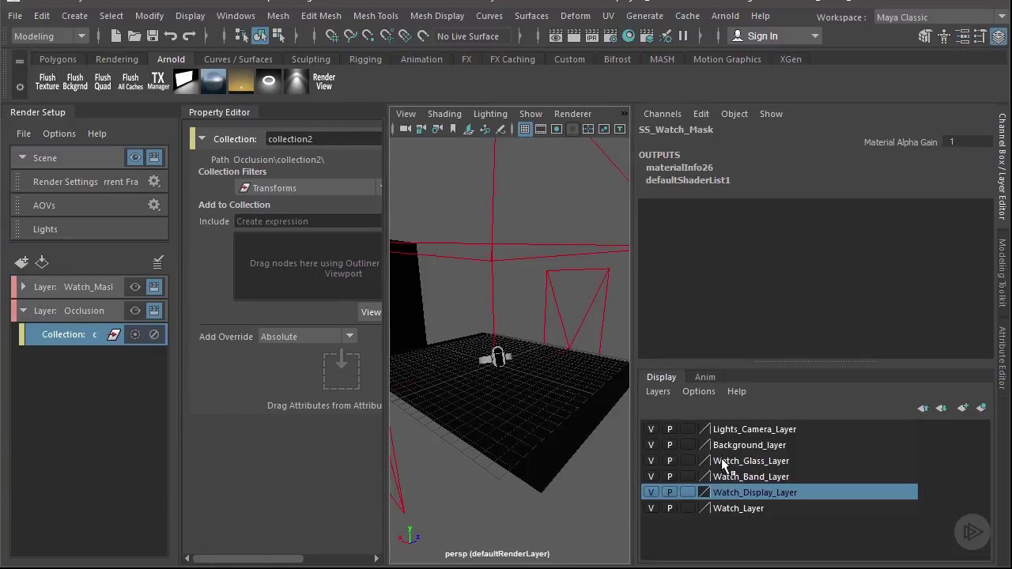
click(652, 461)
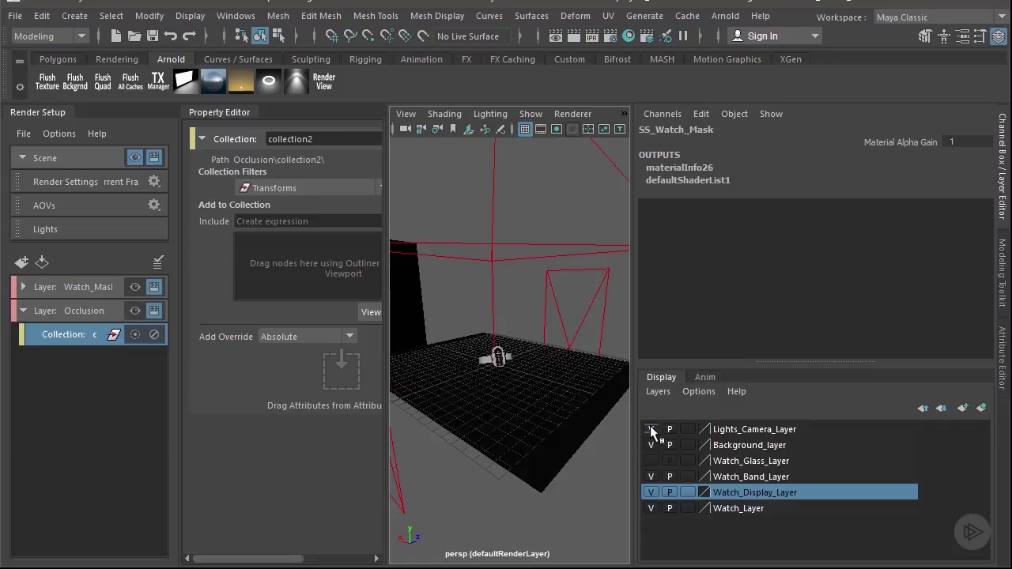
click(651, 429)
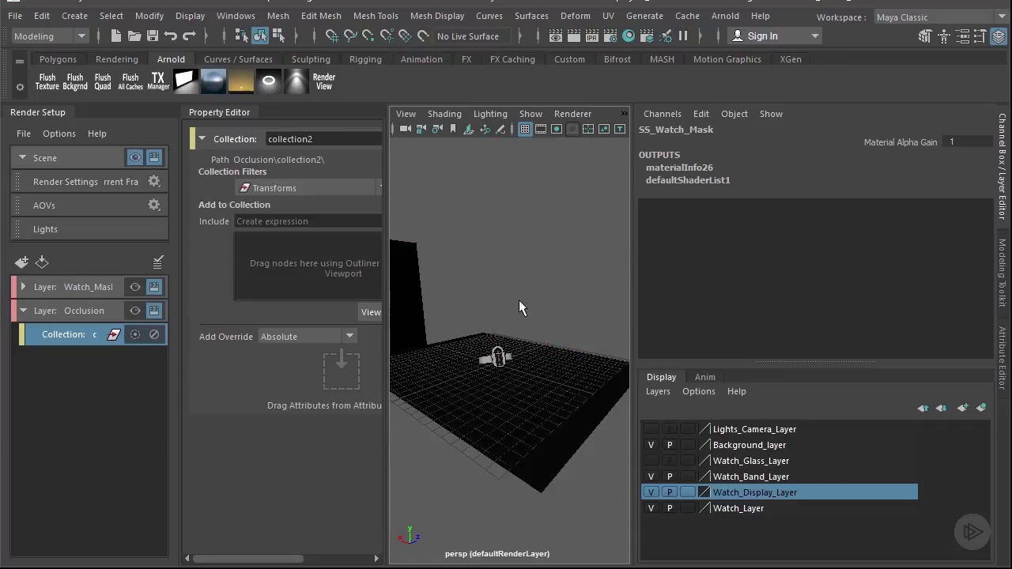
Step: Marquee-select the whole watch and frame it in the viewport
scroll(512, 310, down, 5)
drag(415, 258, 565, 396)
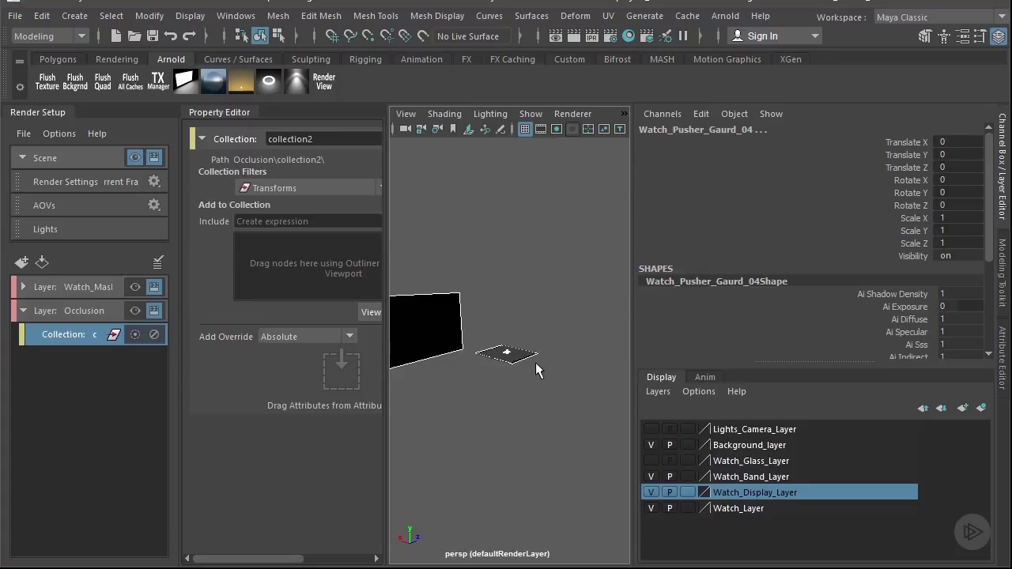
key(f)
scroll(535, 363, up, 3)
scroll(535, 364, down, 3)
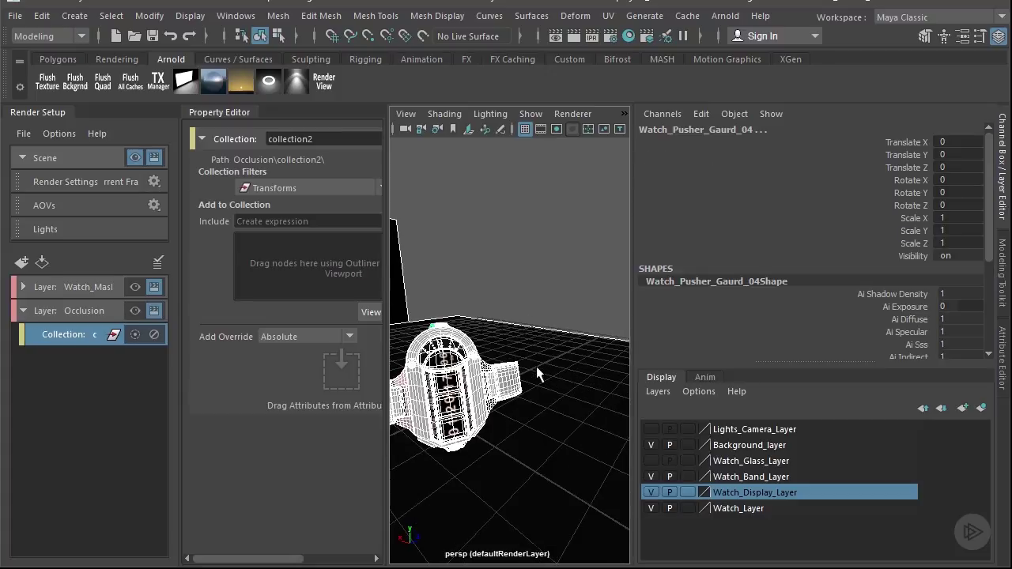
click(1005, 180)
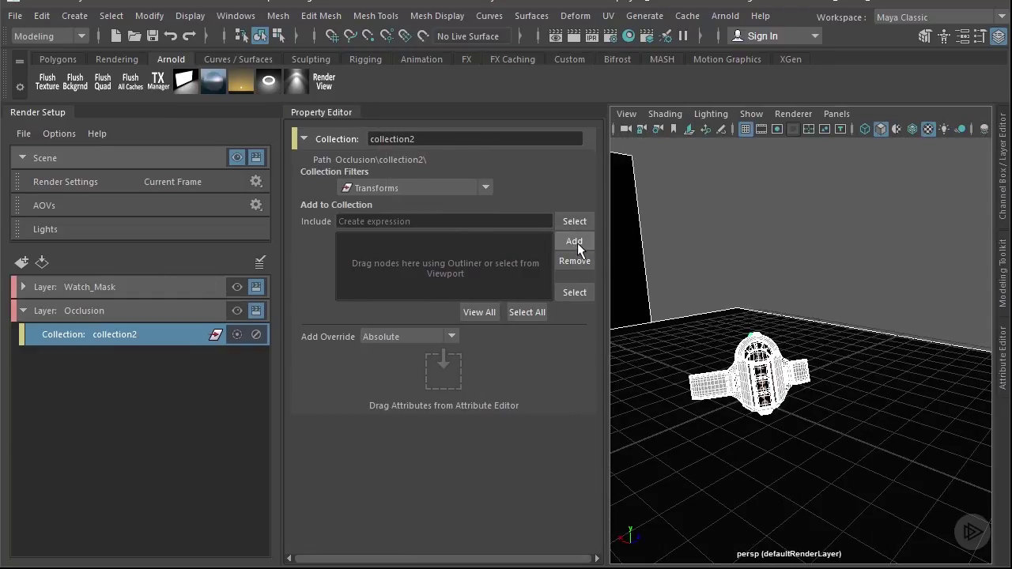
Step: Add the selected watch objects to collection2's Include list
click(575, 242)
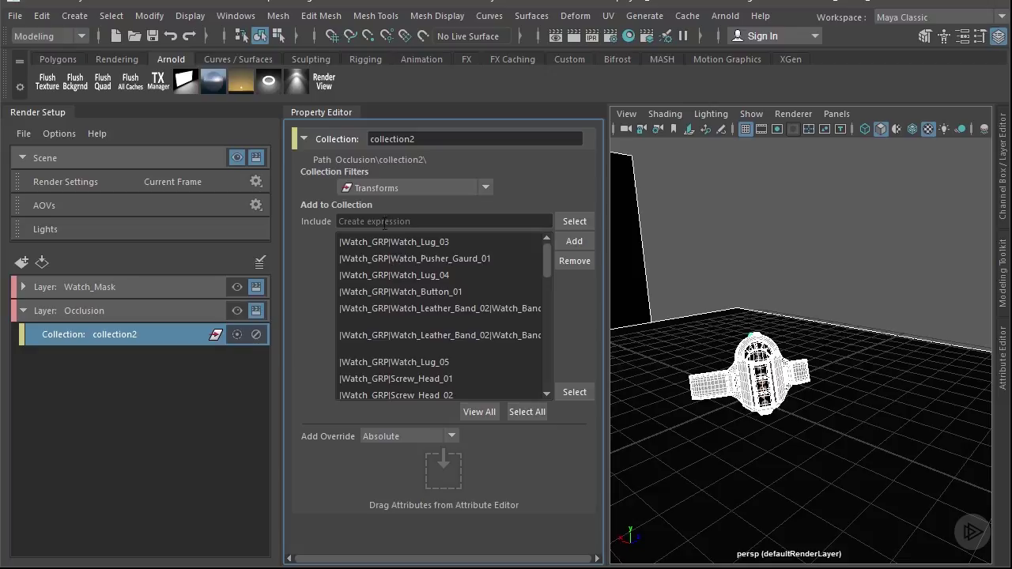
scroll(400, 274, down, 10)
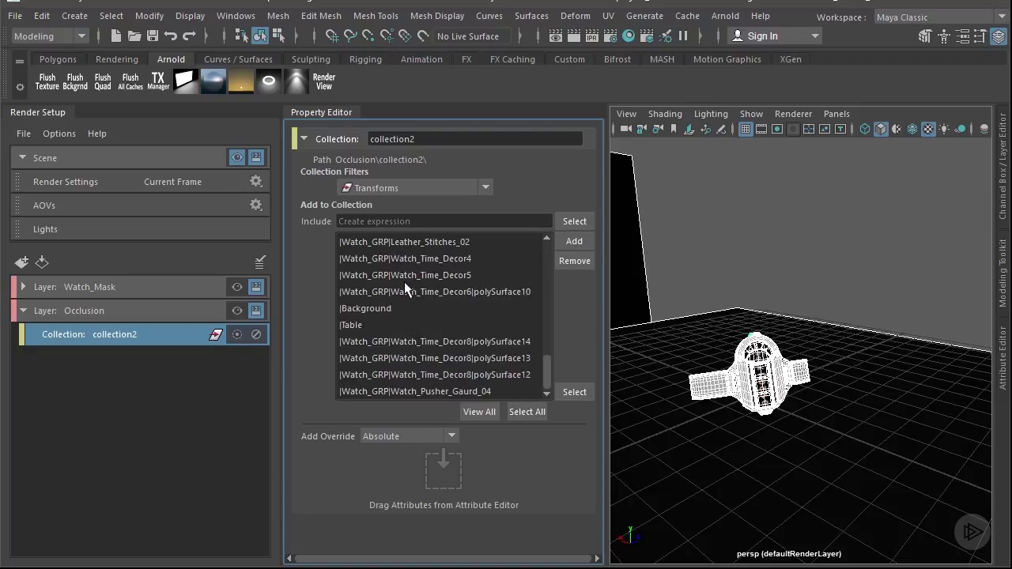
scroll(405, 282, up, 10)
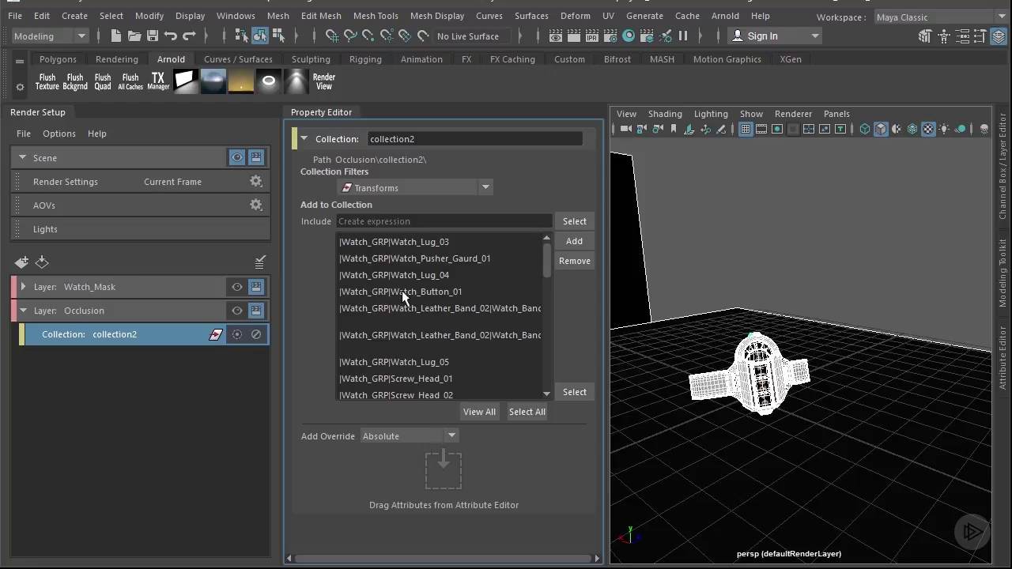
click(397, 308)
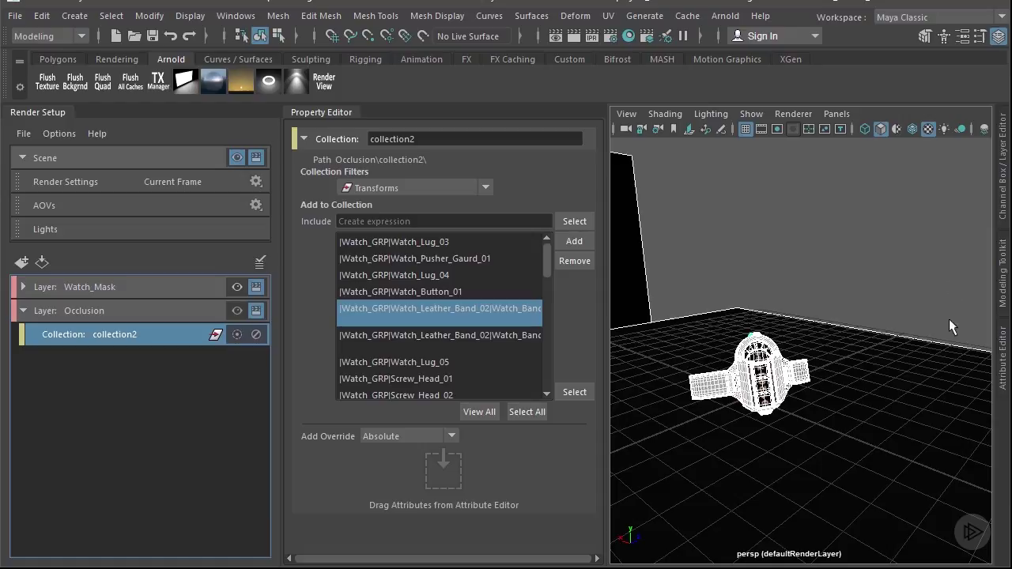
Step: Deselect everything and make Watch_Glass_Layer and Lights_Camera_Layer visible again
click(1003, 220)
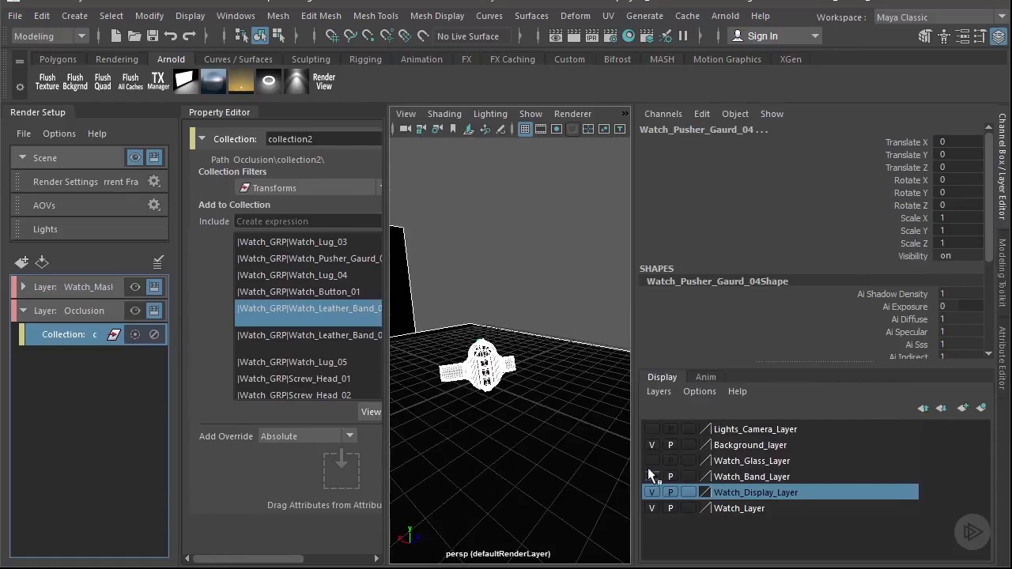
click(629, 462)
click(652, 460)
click(654, 430)
click(656, 427)
Step: Switch the viewport to the Occlusion render layer and dolly out to see the watch
click(1003, 213)
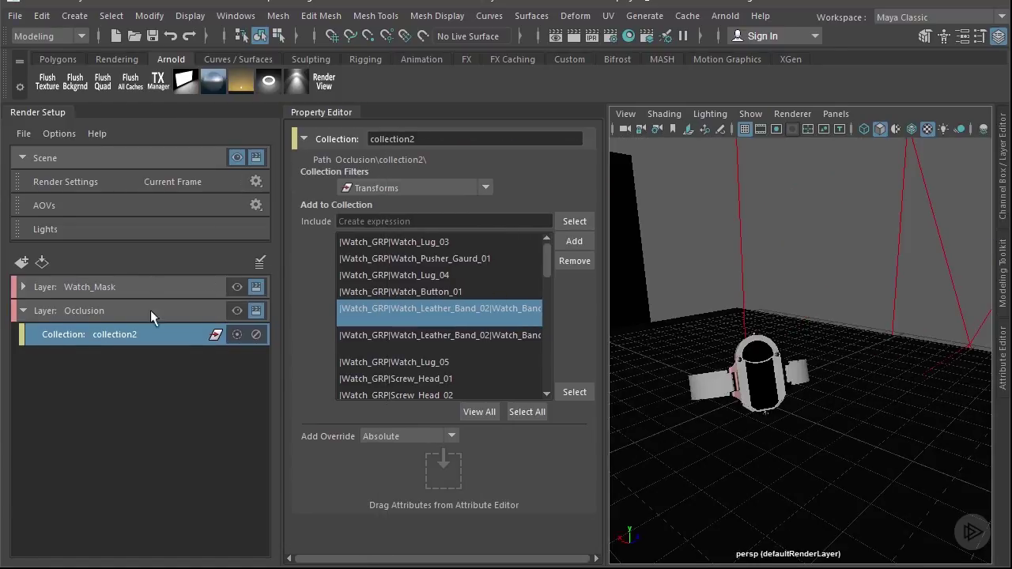
click(236, 310)
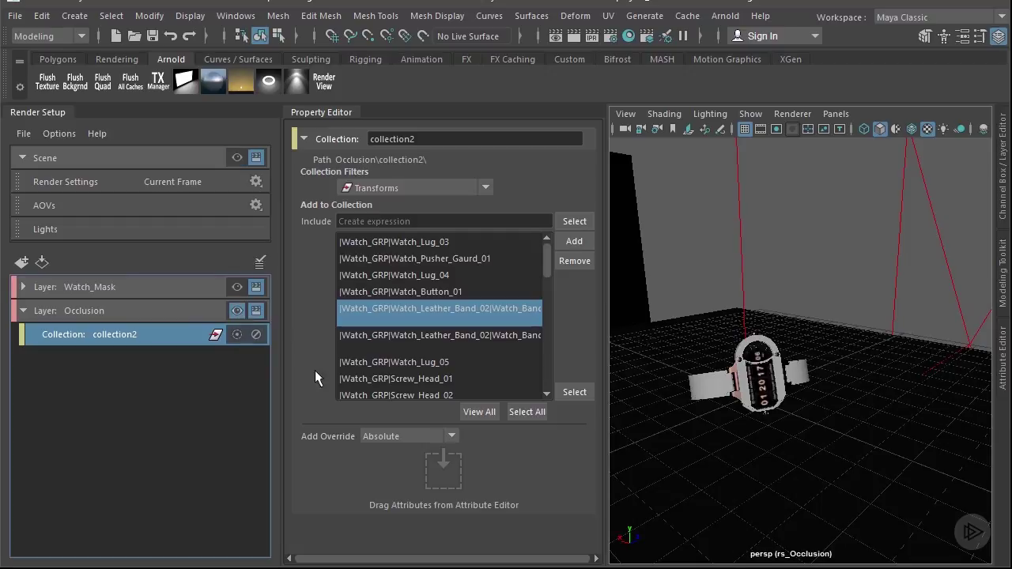
scroll(850, 293, up, 5)
scroll(820, 345, down, 3)
scroll(821, 338, down, 3)
scroll(830, 370, down, 5)
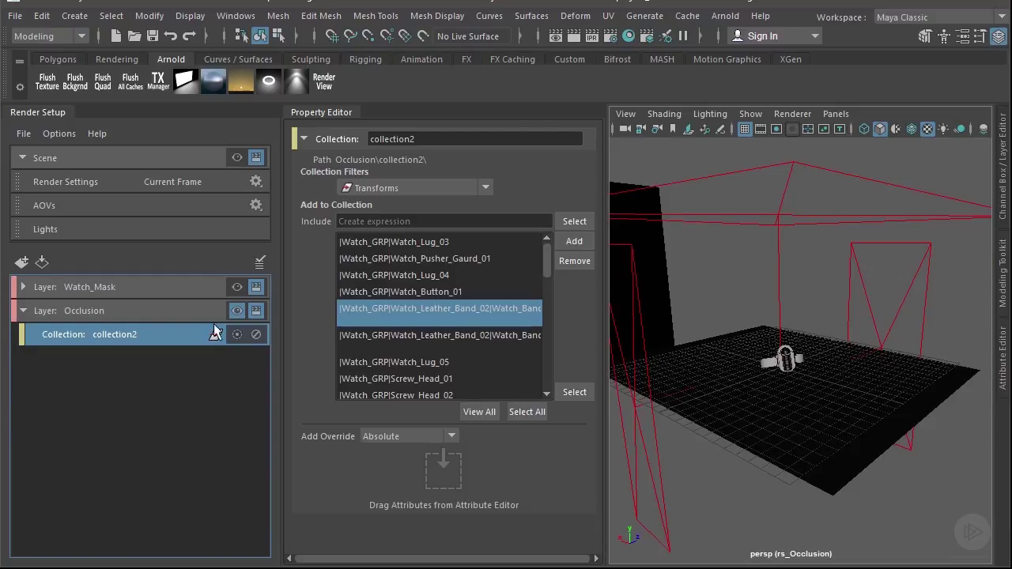
Step: Create a material override on collection2 using an Arnold aiAmbientOcclusion shader
right_click(110, 336)
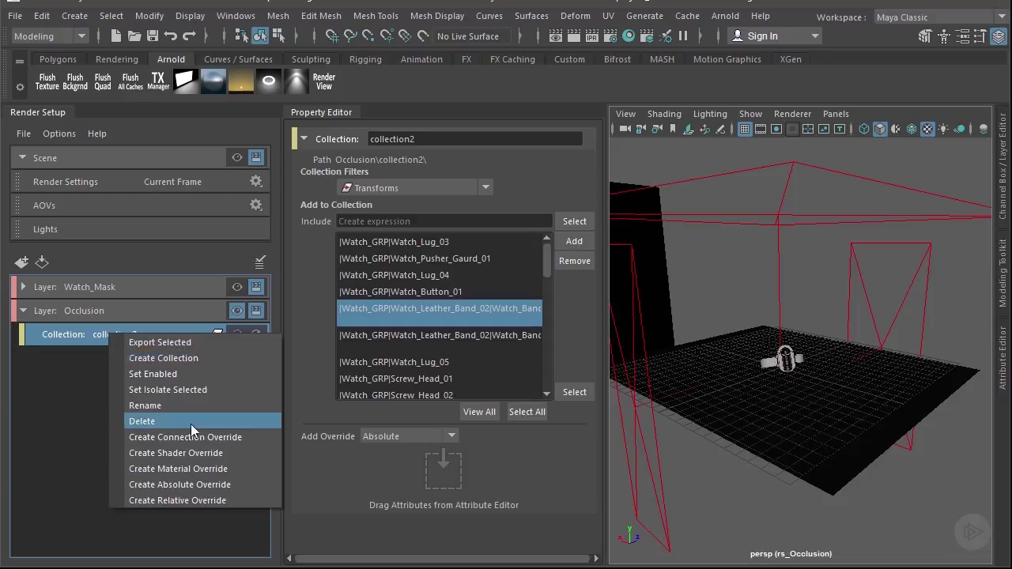
click(170, 468)
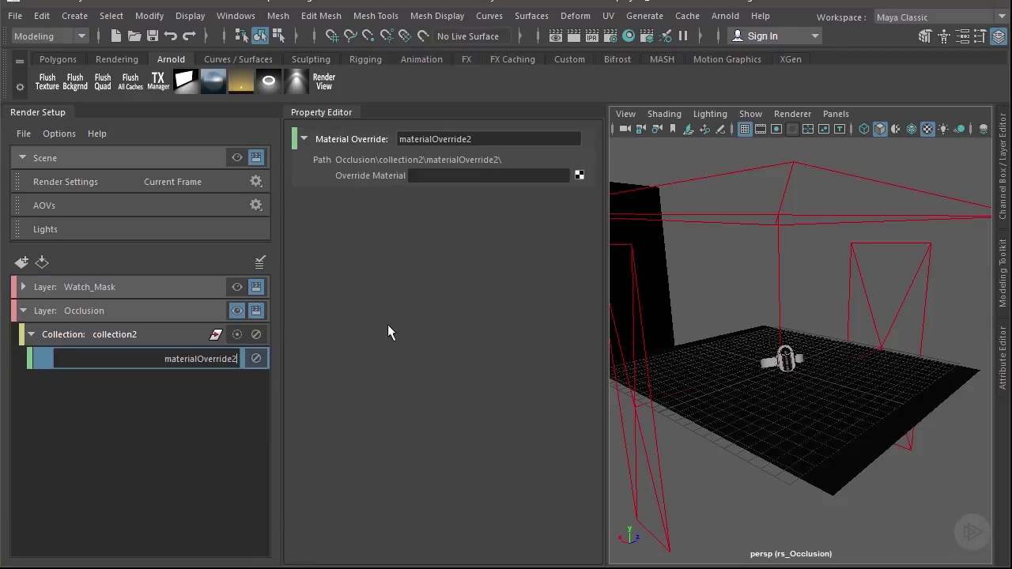
click(579, 177)
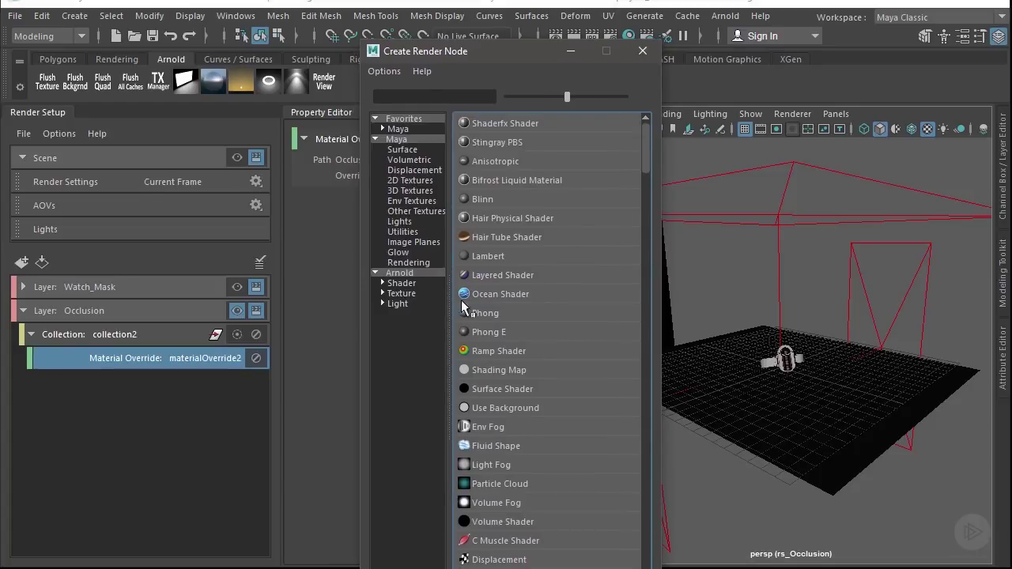
click(398, 274)
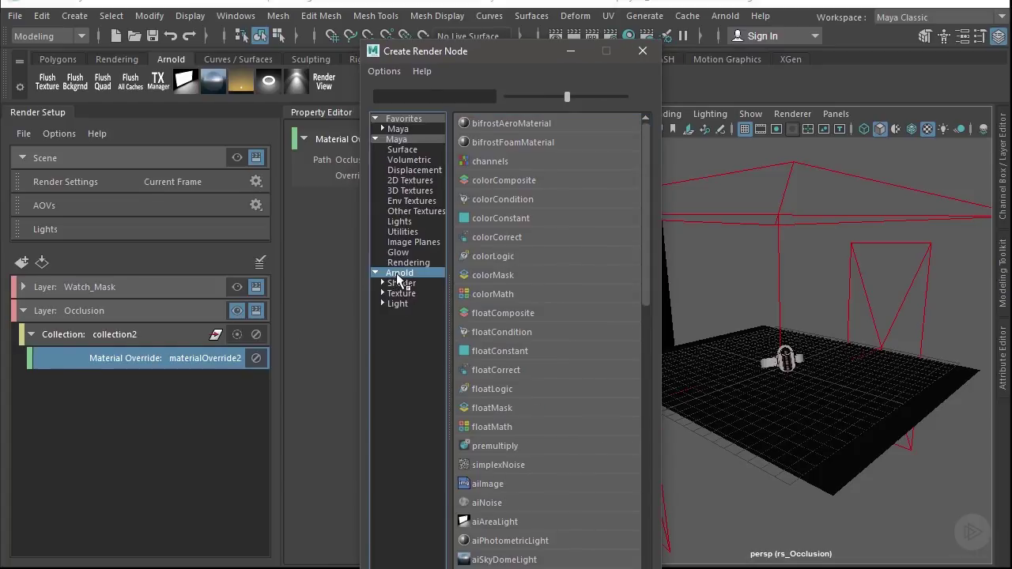
scroll(549, 293, down, 4)
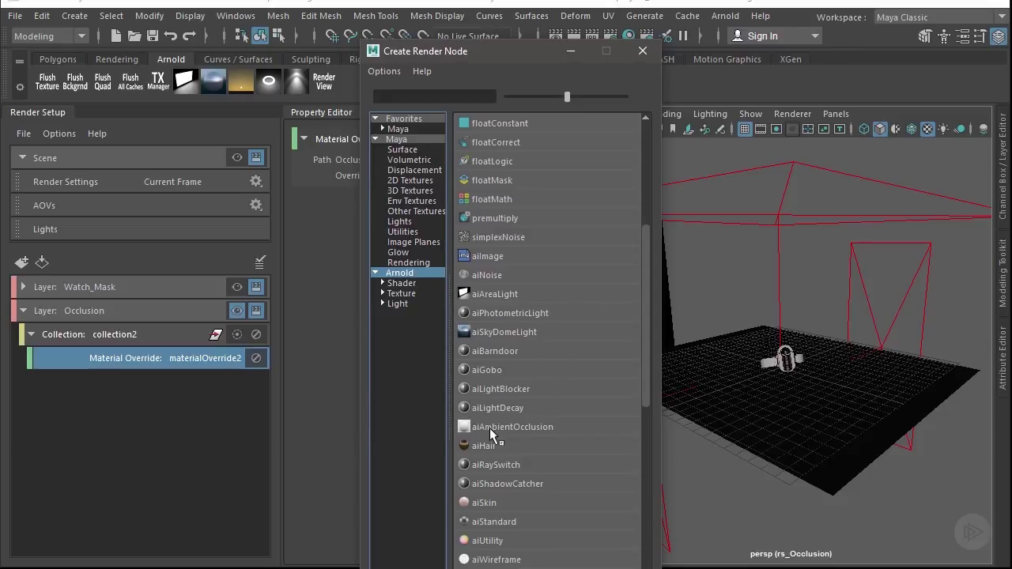
click(504, 427)
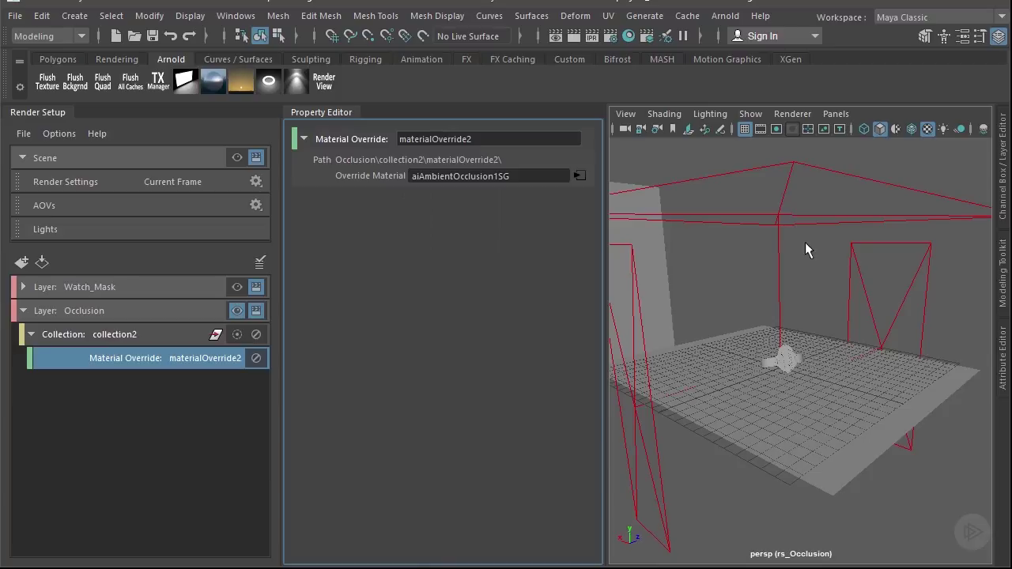
scroll(826, 367, up, 3)
scroll(826, 367, up, 3)
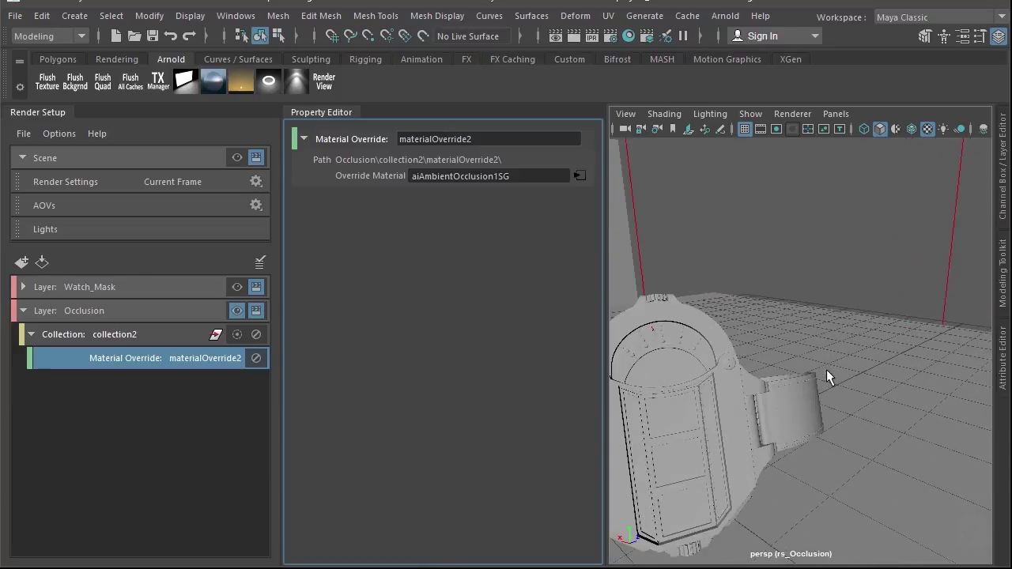
scroll(827, 370, down, 2)
scroll(826, 369, up, 3)
alt+drag(821, 364, 900, 333)
scroll(866, 326, up, 5)
mouse_move(812, 314)
alt+mouse_down()
mouse_move(843, 368)
mouse_move(811, 322)
alt+mouse_up()
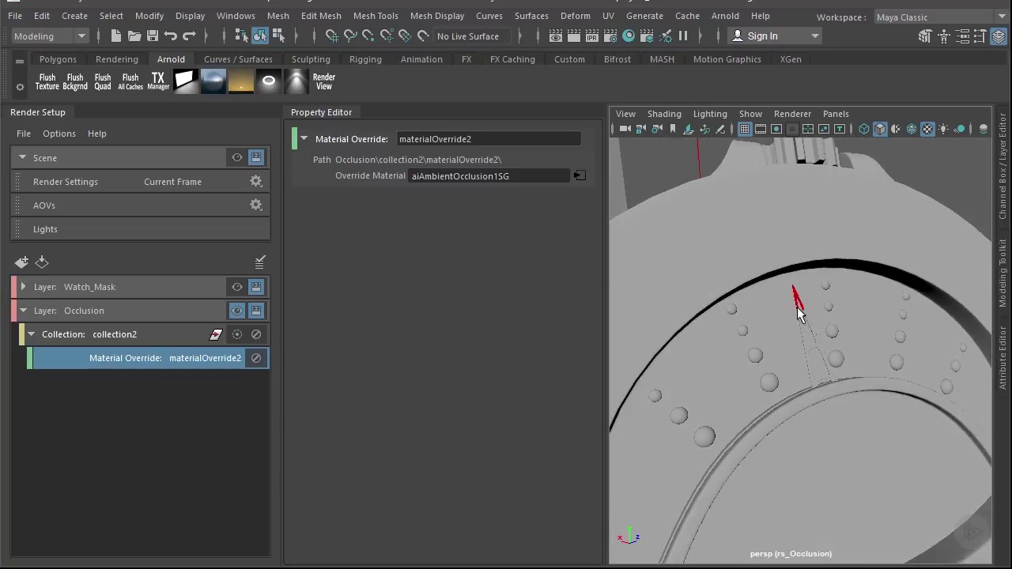
click(799, 315)
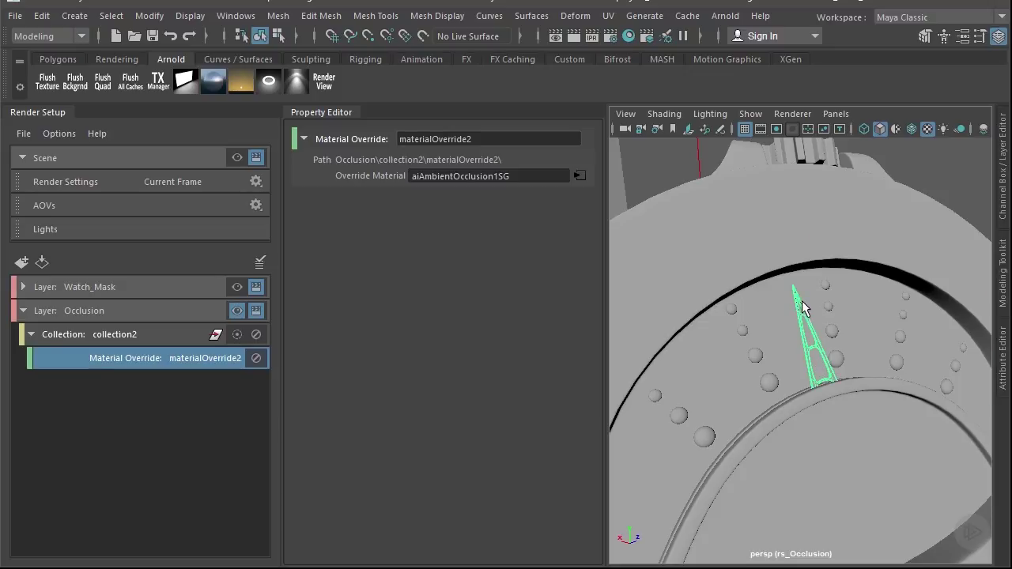
scroll(799, 319, down, 5)
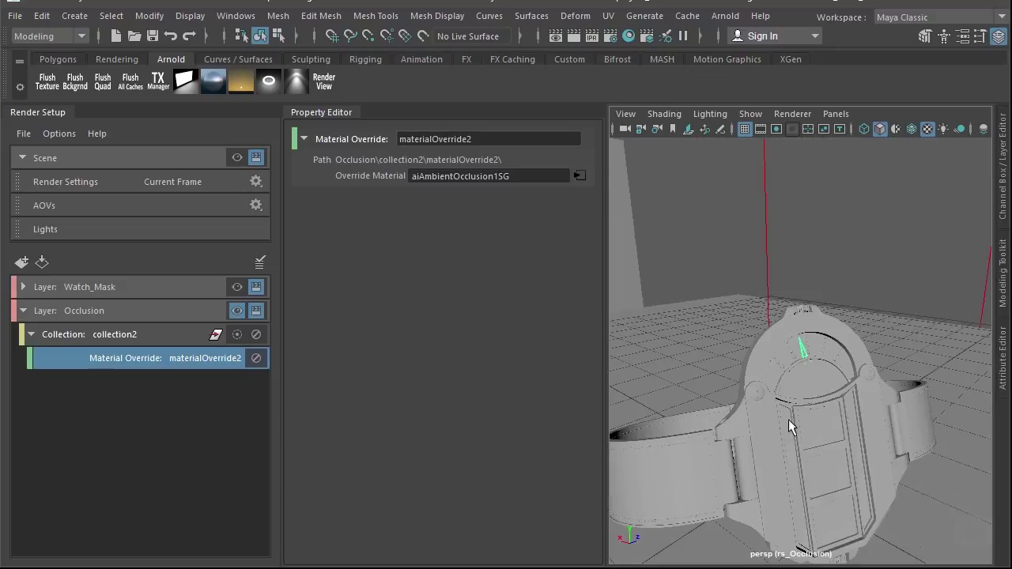
click(841, 248)
click(818, 451)
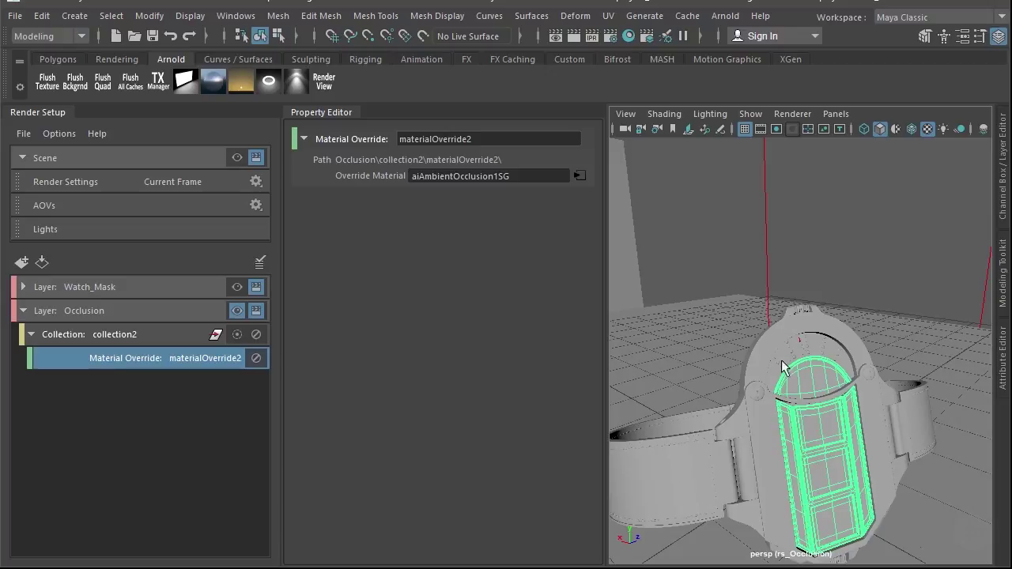
click(830, 266)
scroll(842, 390, up, 5)
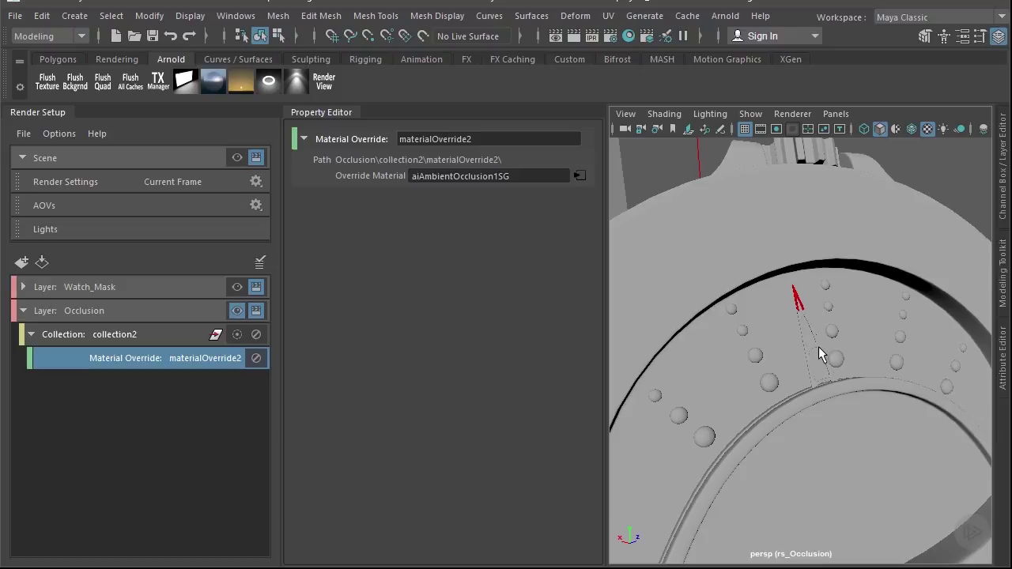
click(818, 354)
scroll(770, 302, down, 5)
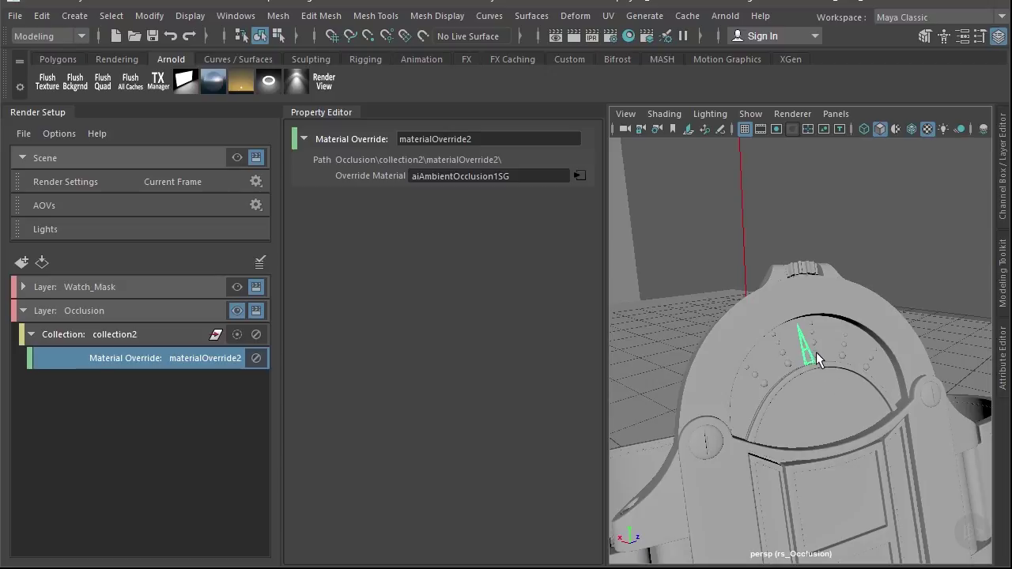
key(Delete)
scroll(798, 347, down, 5)
scroll(798, 347, up, 3)
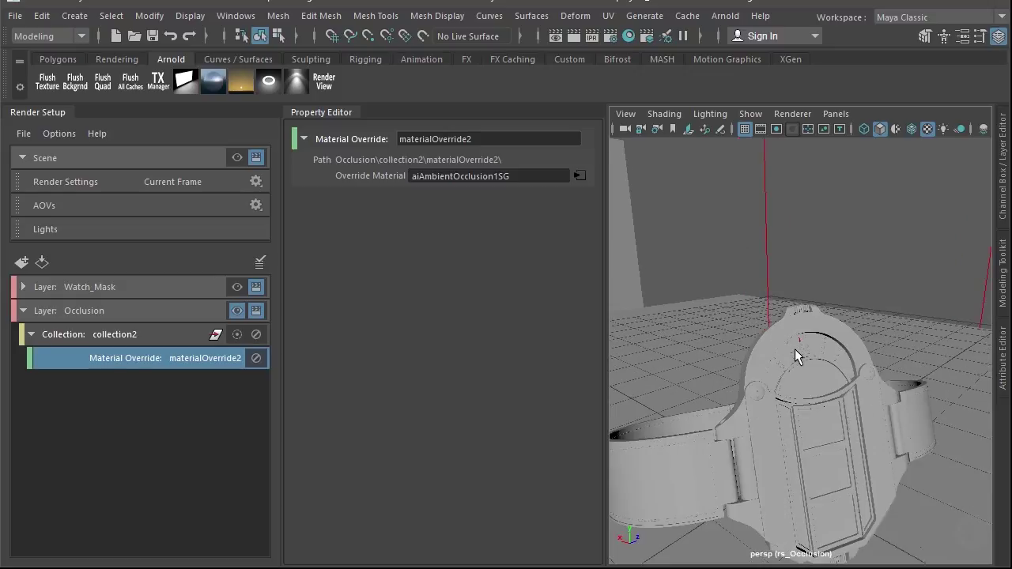
alt+drag(791, 376, 771, 419)
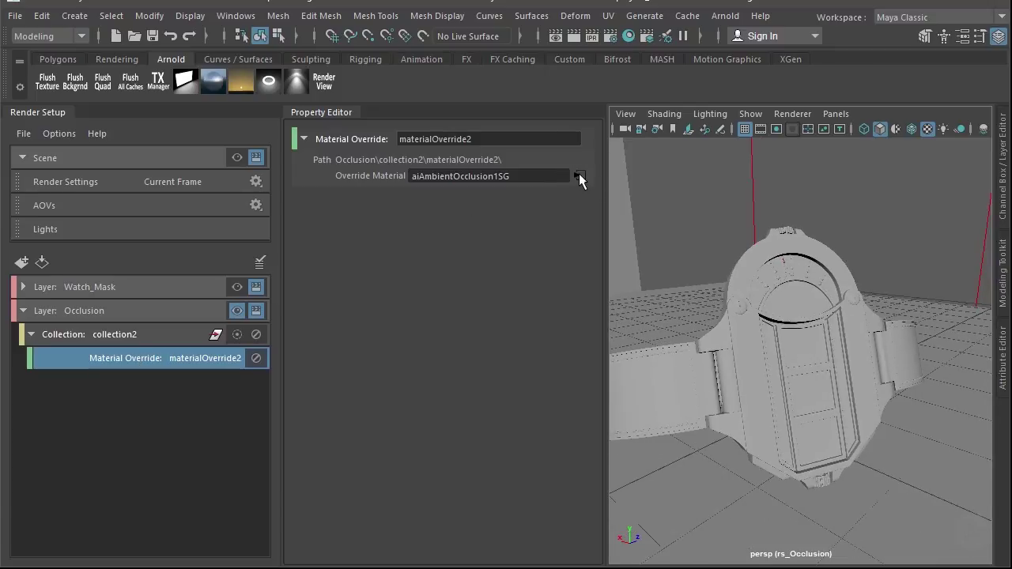
Step: Load Watch_Body in the Attribute Editor and show the aiAmbientOcclusion1 shader's attributes
click(1003, 381)
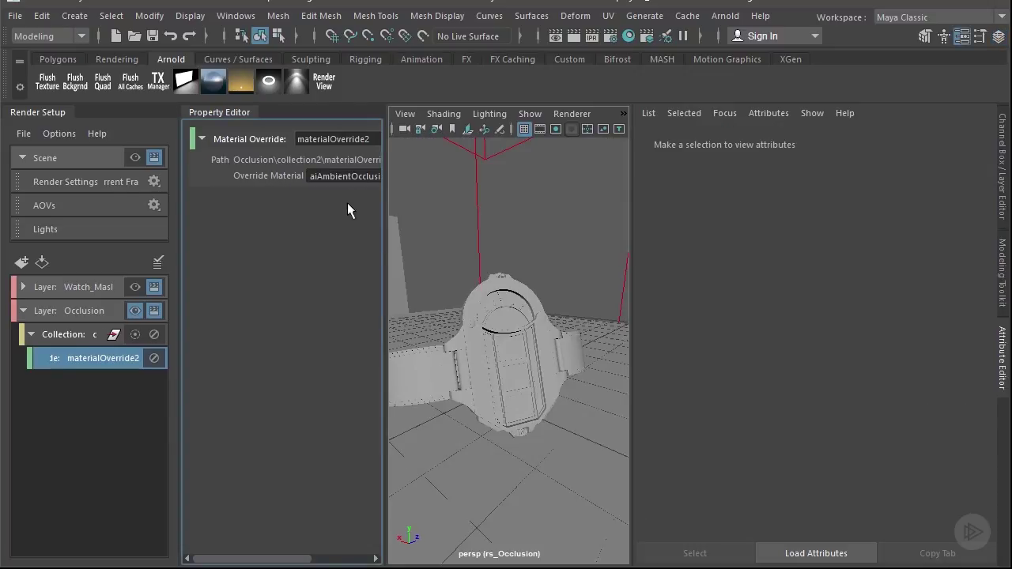
click(485, 299)
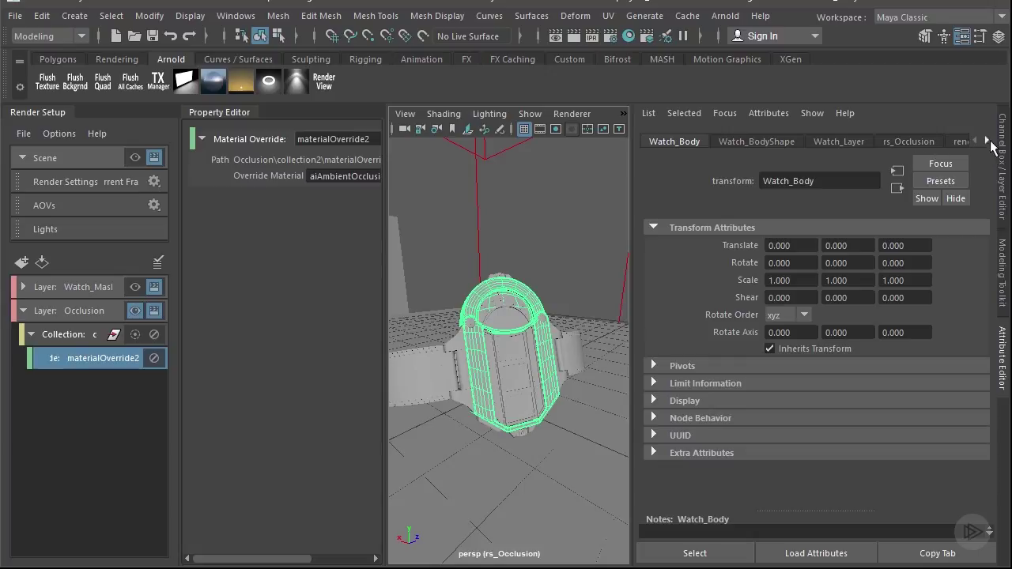
click(987, 140)
click(993, 144)
click(993, 144)
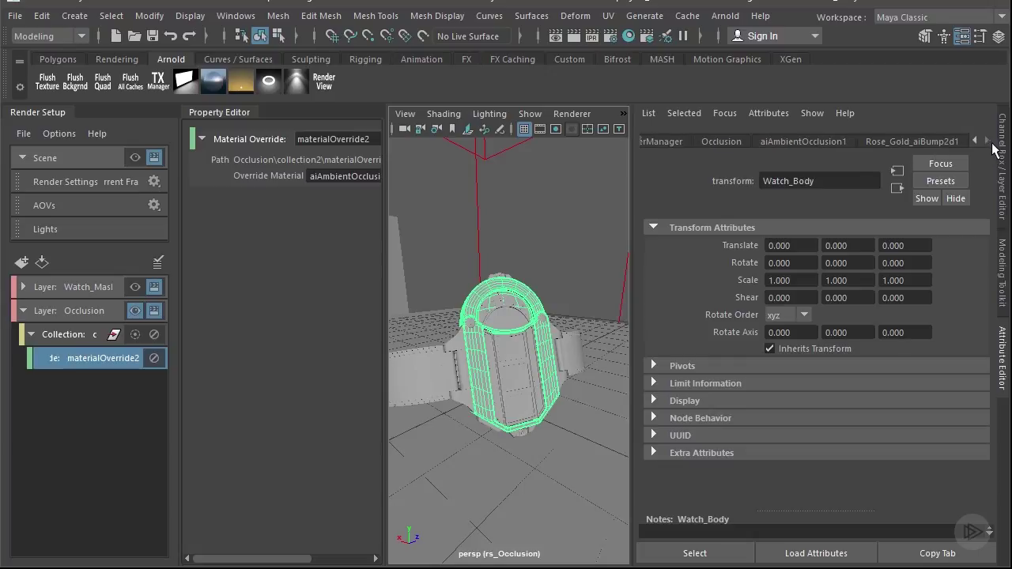
click(826, 140)
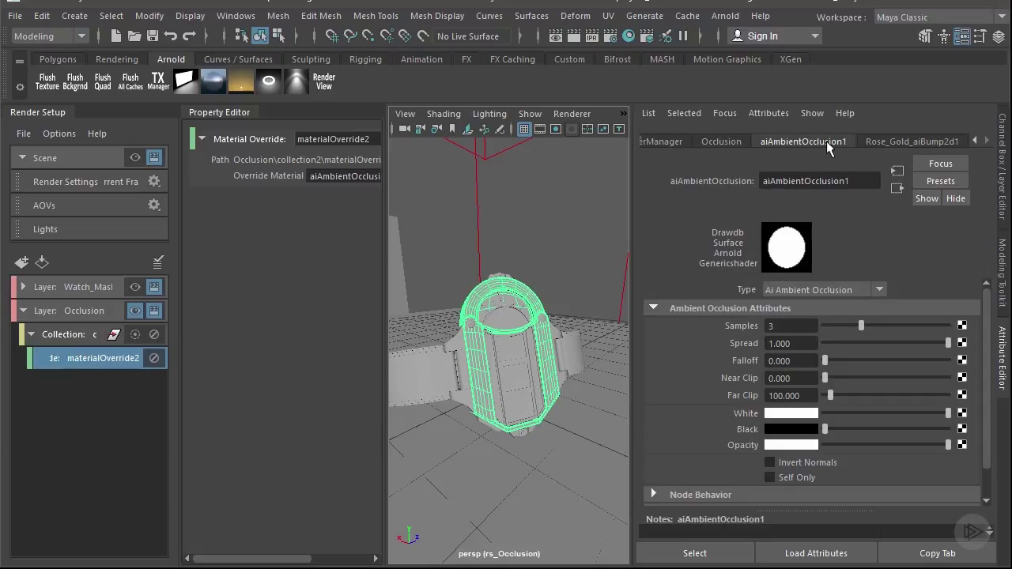
Step: Set aiAmbientOcclusion1 Samples to 6, Spread to 0.8 and Falloff to 1
click(787, 325)
text(6)
click(809, 343)
drag(808, 344, 758, 343)
text(0.8)
key(Return)
drag(795, 361, 734, 361)
text(1)
key(Return)
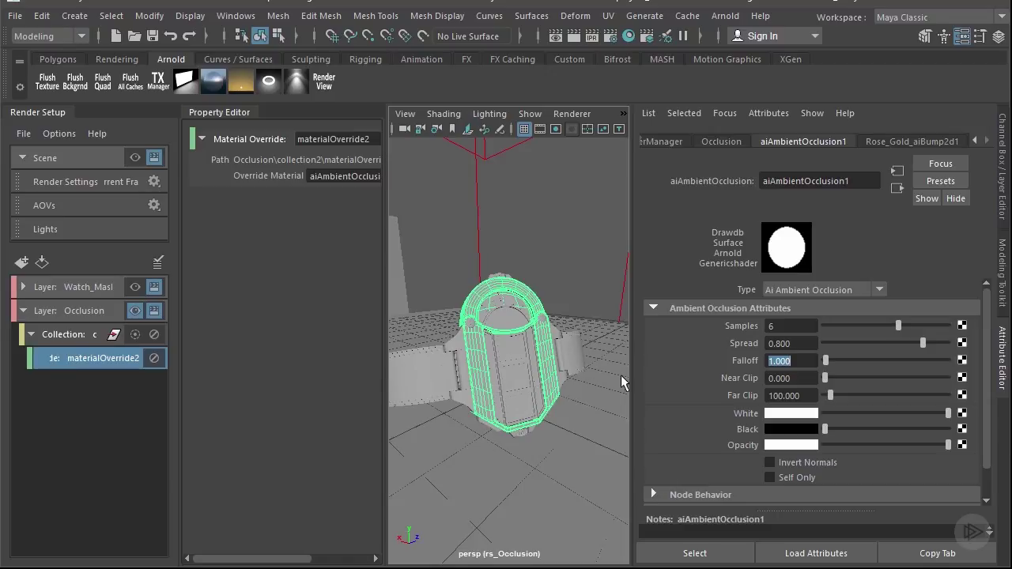
Step: Close the Attribute Editor, deselect the watch body, and render the frame in Arnold Render View
click(1003, 371)
click(871, 230)
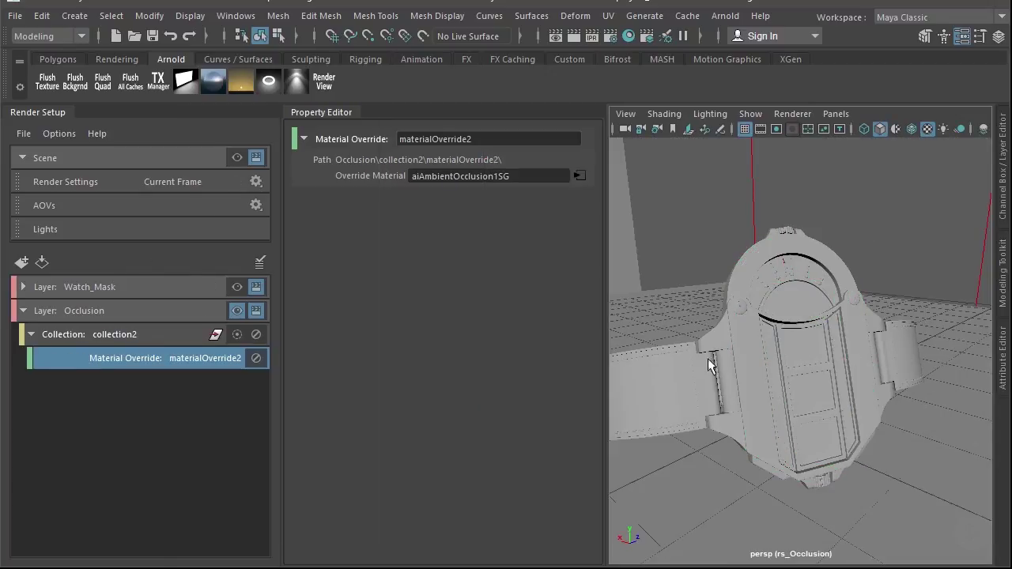
click(324, 81)
click(608, 79)
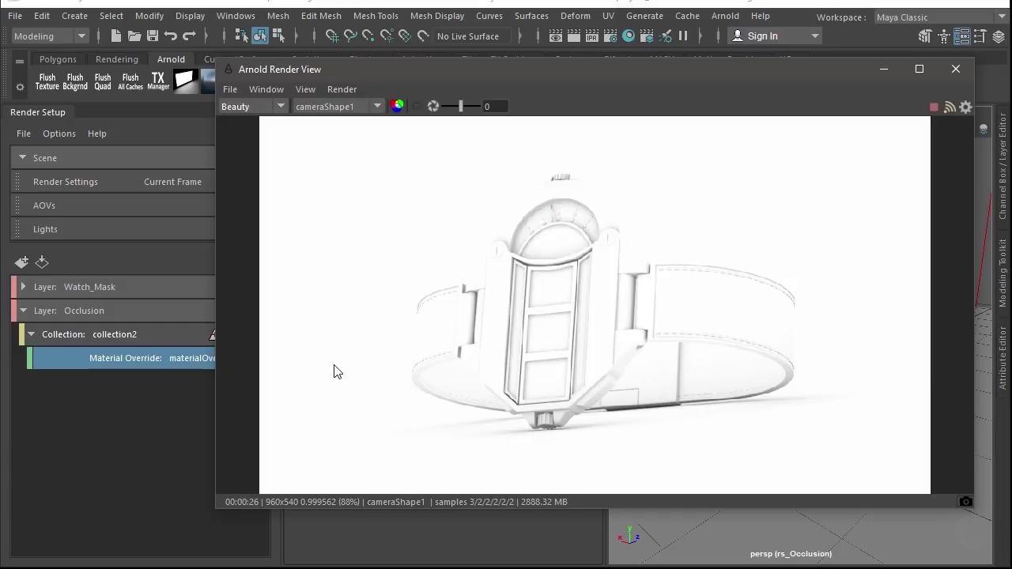
Step: Close the Arnold Render View and dolly out in the viewport
click(957, 69)
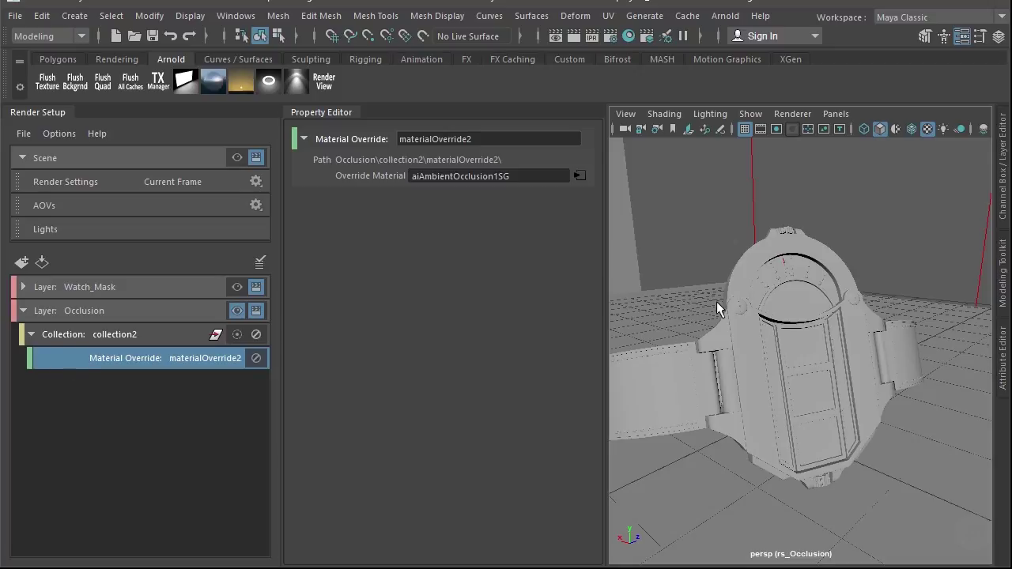
scroll(715, 305, down, 3)
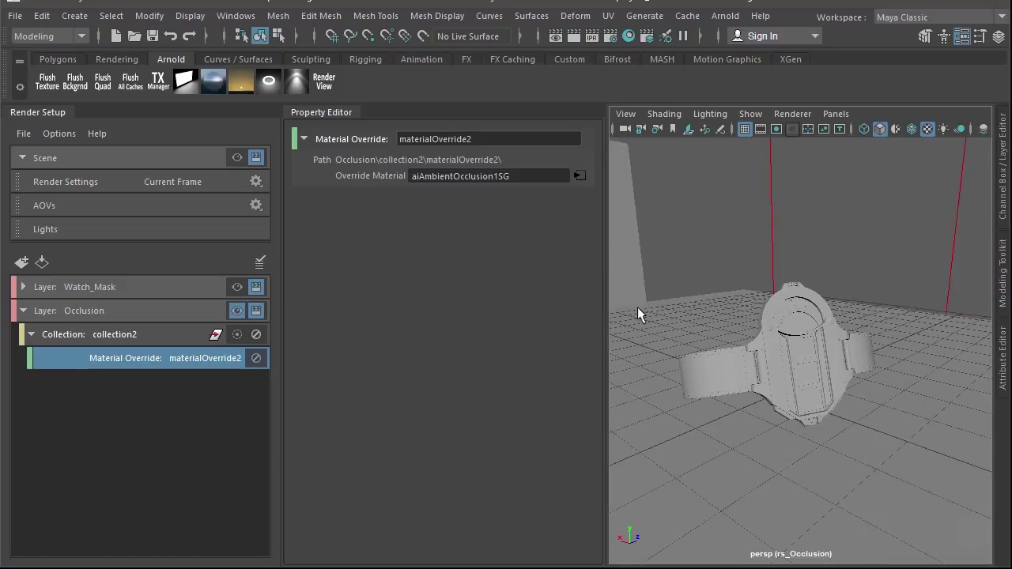